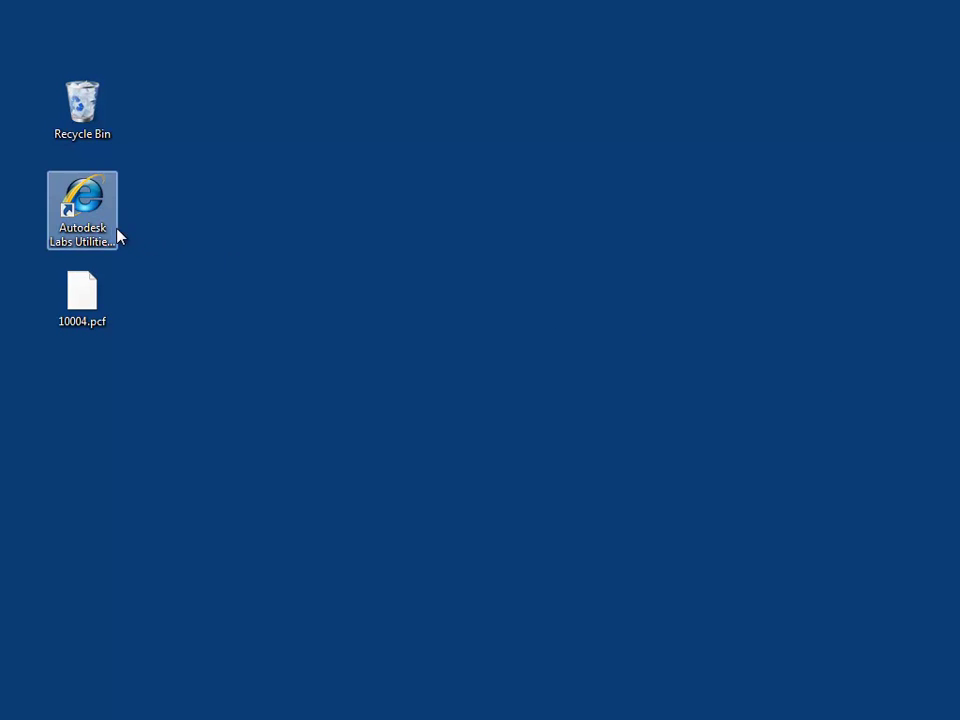
# Launch the Isometrics utility and enter the Autodesk ID and password on the Isometrics WS sign-in page.
pyautogui.doubleClick(75, 224)
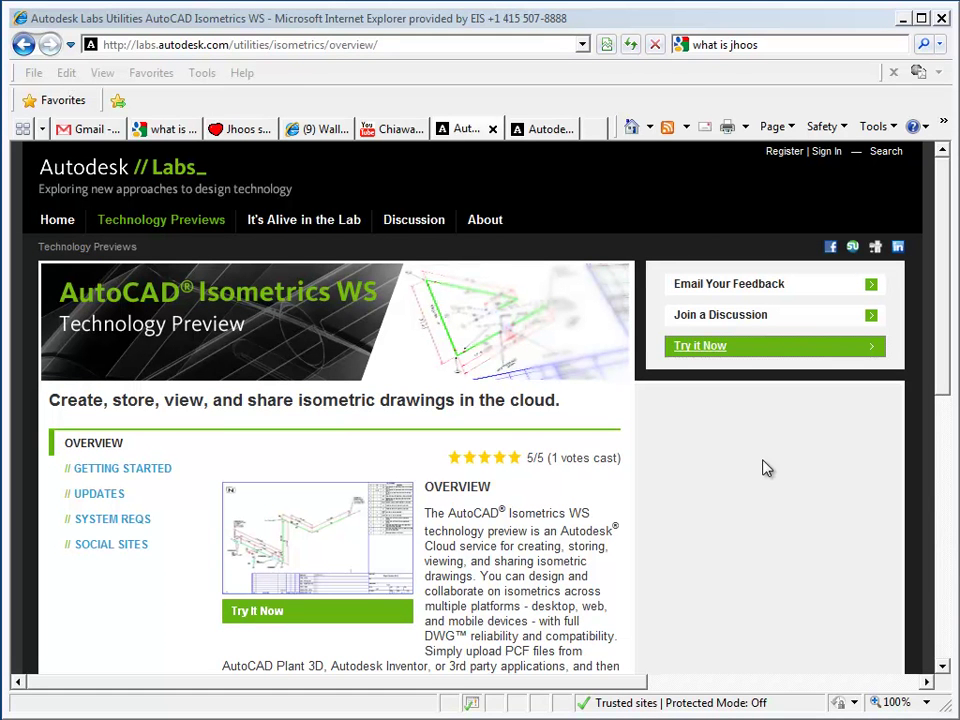
pyautogui.click(689, 350)
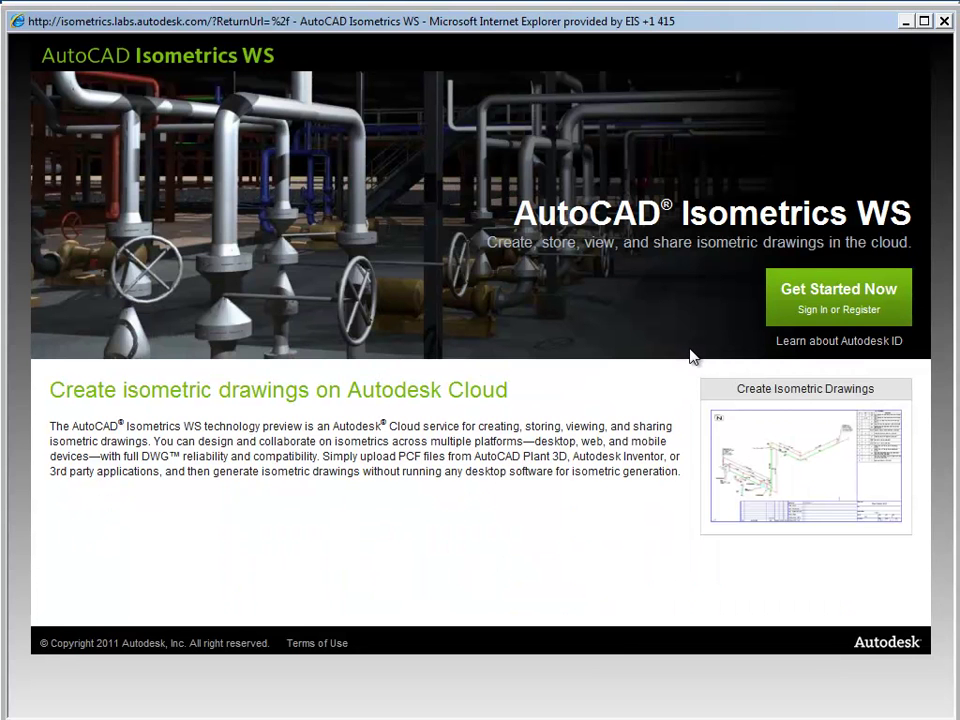
pyautogui.click(830, 297)
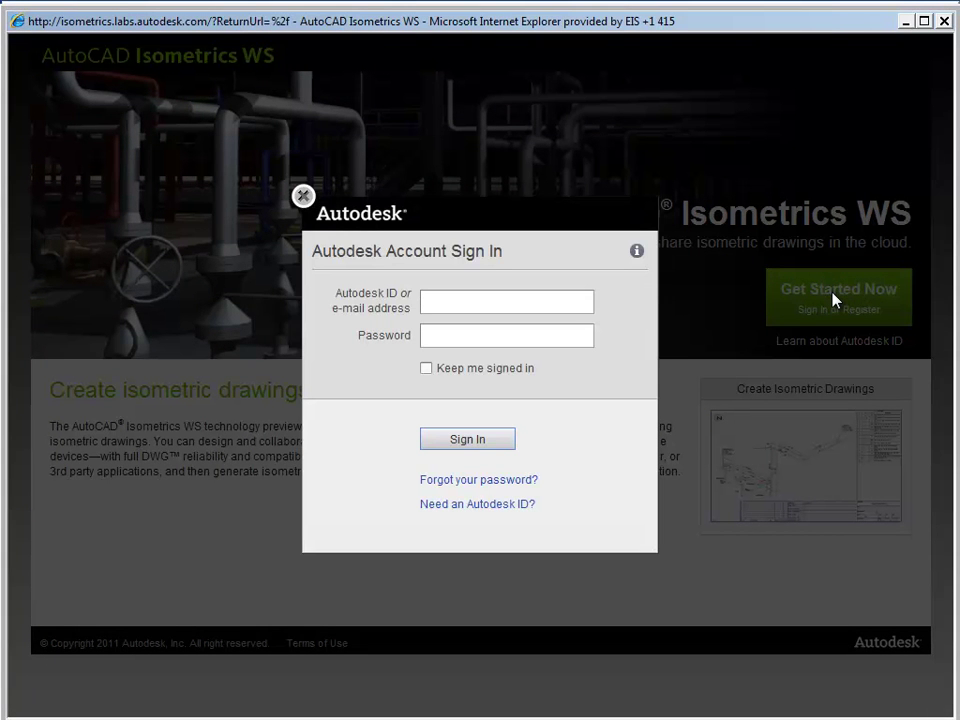
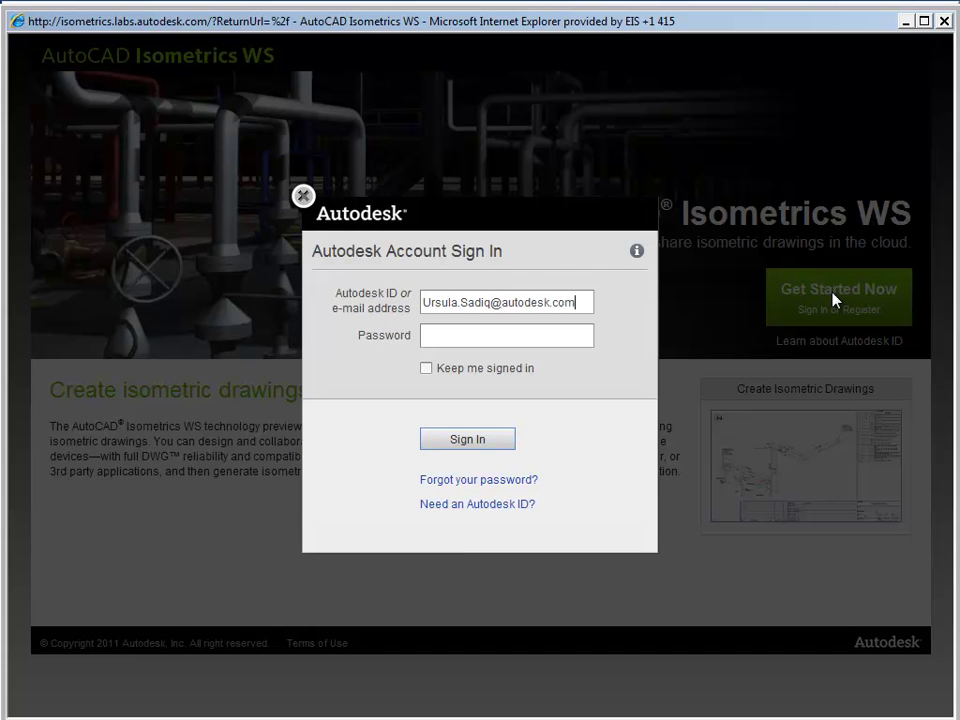
pyautogui.press('Tab')
pyautogui.write('•••••••••')
# Complete the sign-in and upload 10004.pcf for conversion.
pyautogui.click(489, 440)
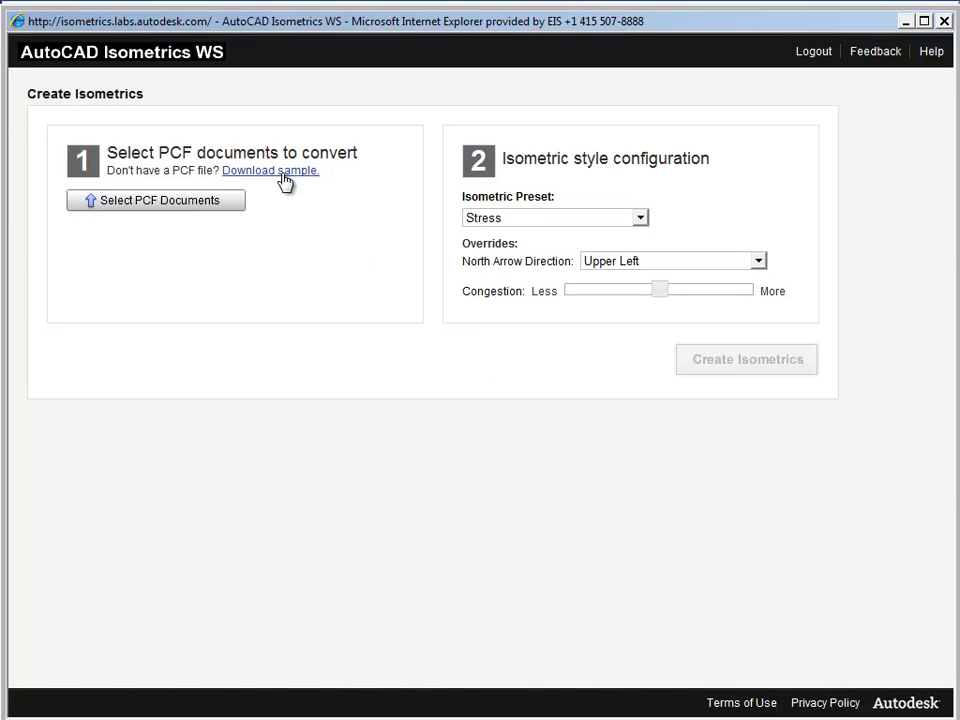
pyautogui.click(178, 208)
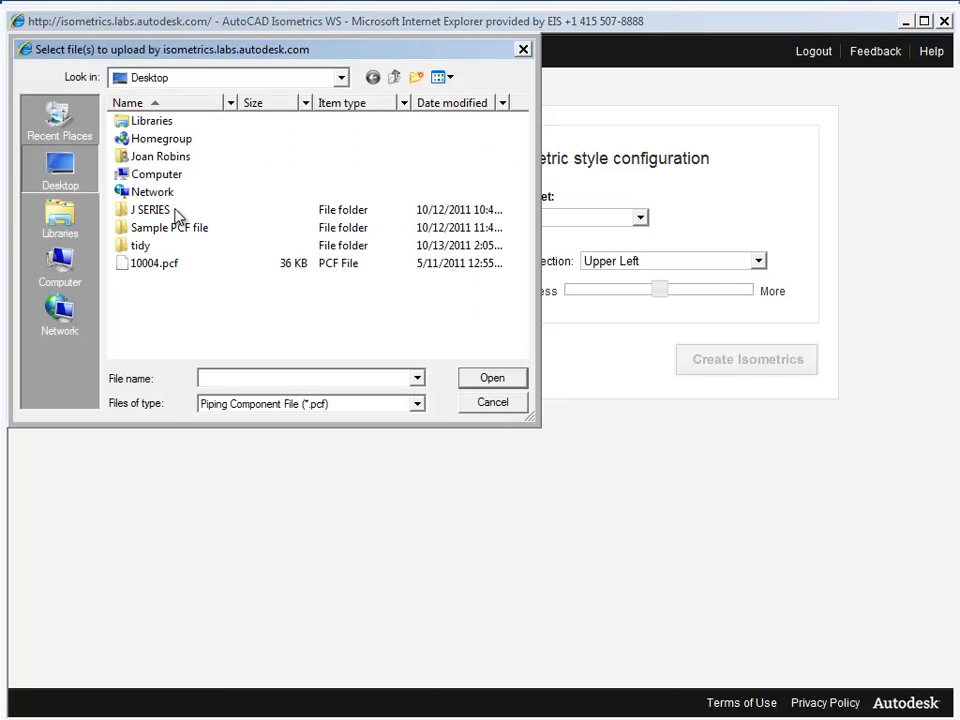
pyautogui.doubleClick(160, 268)
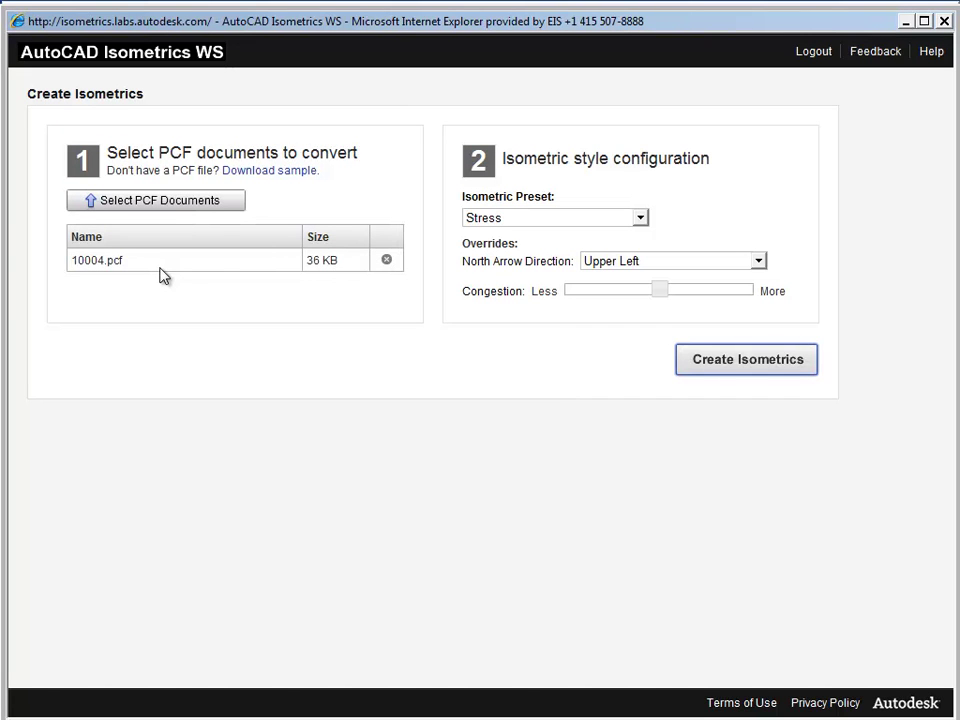
# Set the isometric preset to Final and raise the congestion slider slightly.
pyautogui.click(642, 218)
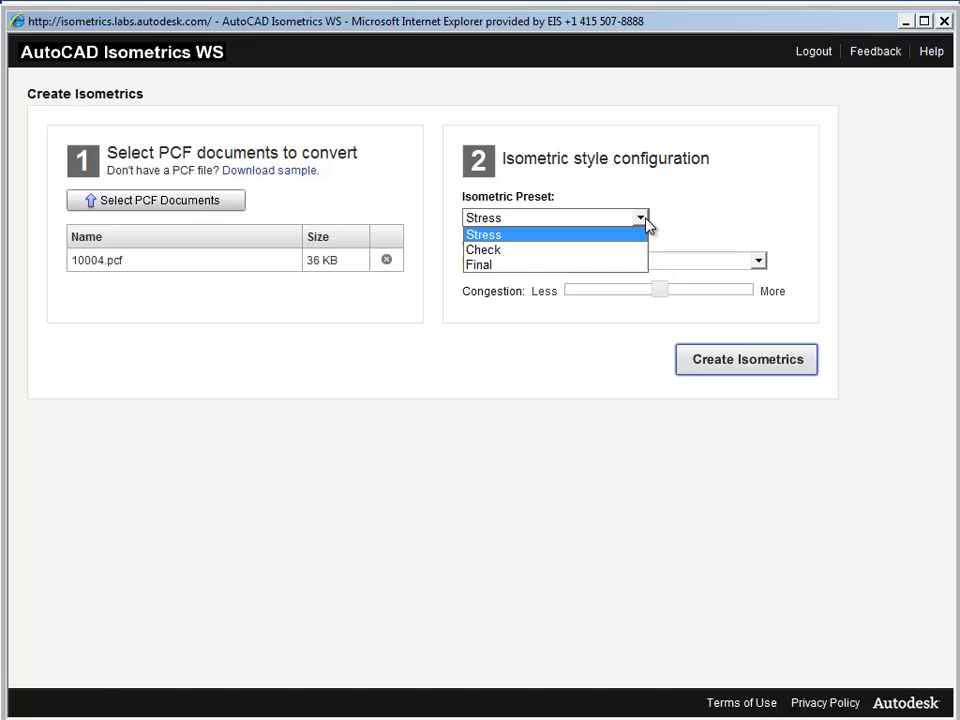
pyautogui.click(619, 265)
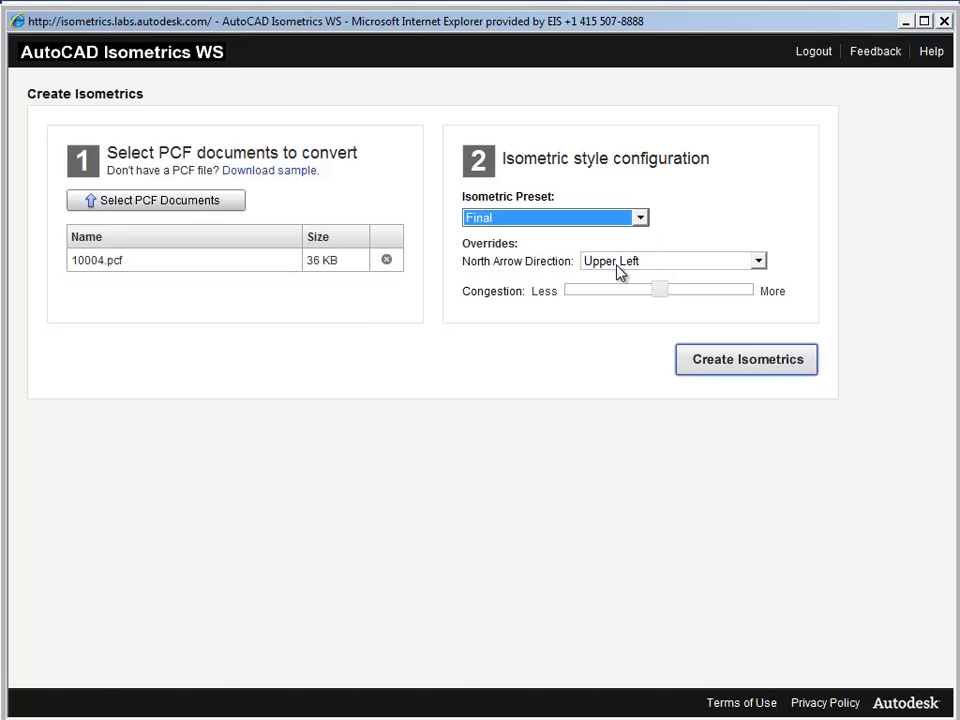
pyautogui.click(660, 296)
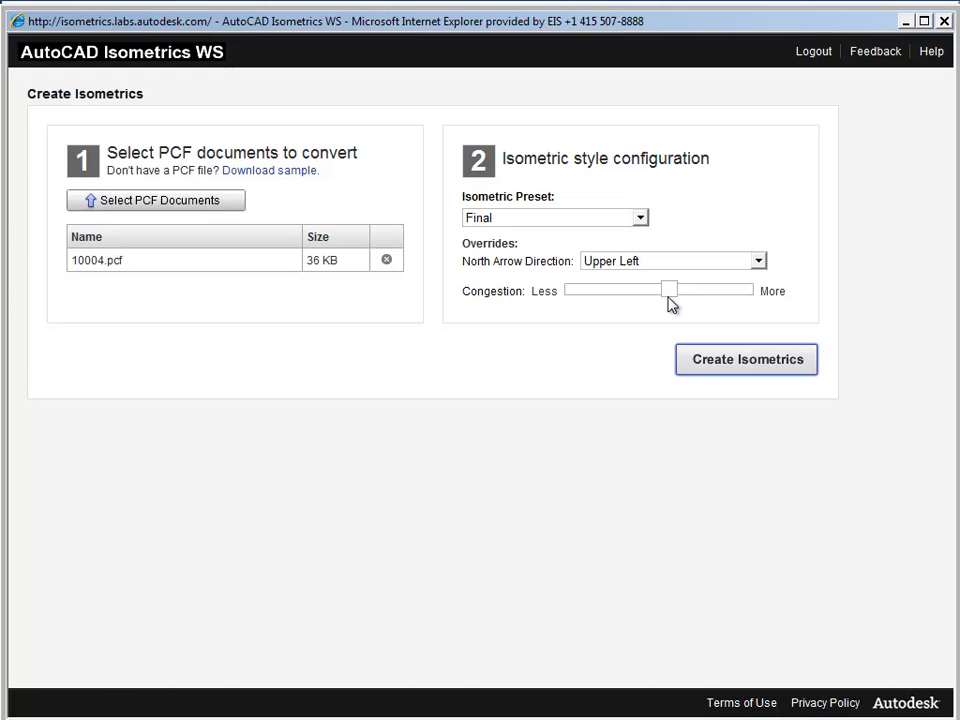
pyautogui.moveTo(667, 297); pyautogui.dragTo(677, 297)
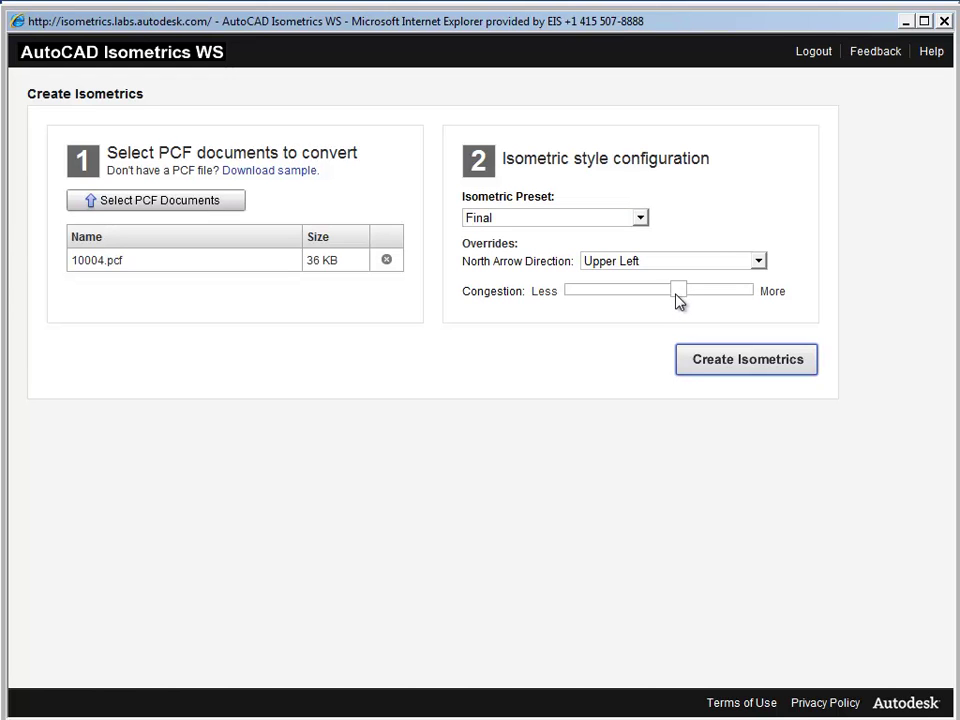
# Create the 10004-1 and 10004-2 isometrics, then choose Share / View for 10004-1.dwg.
pyautogui.click(733, 366)
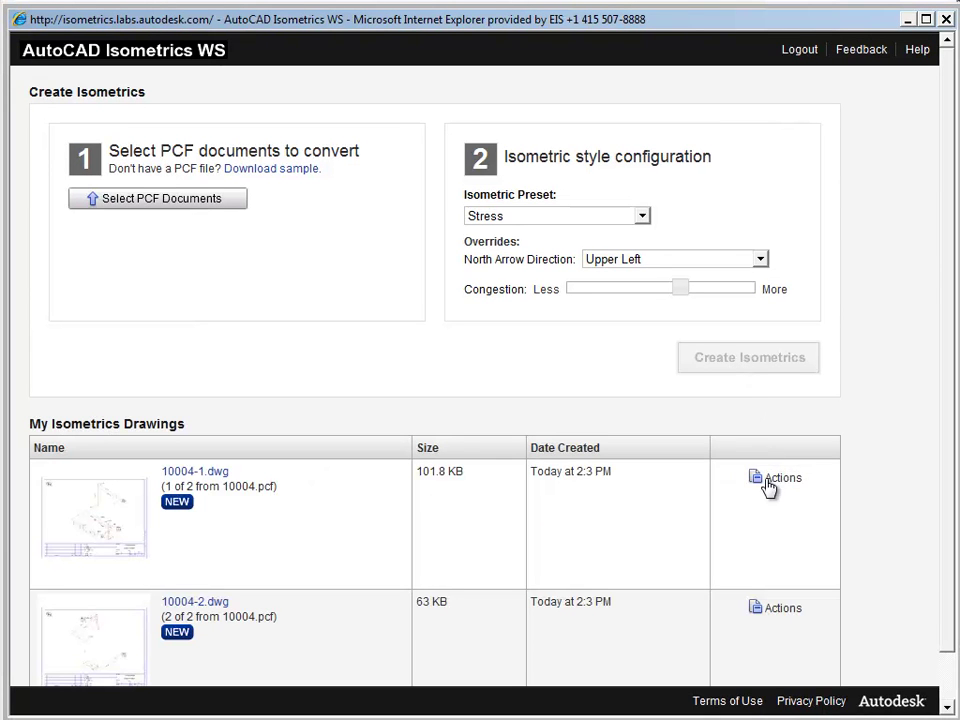
pyautogui.click(770, 480)
pyautogui.click(748, 513)
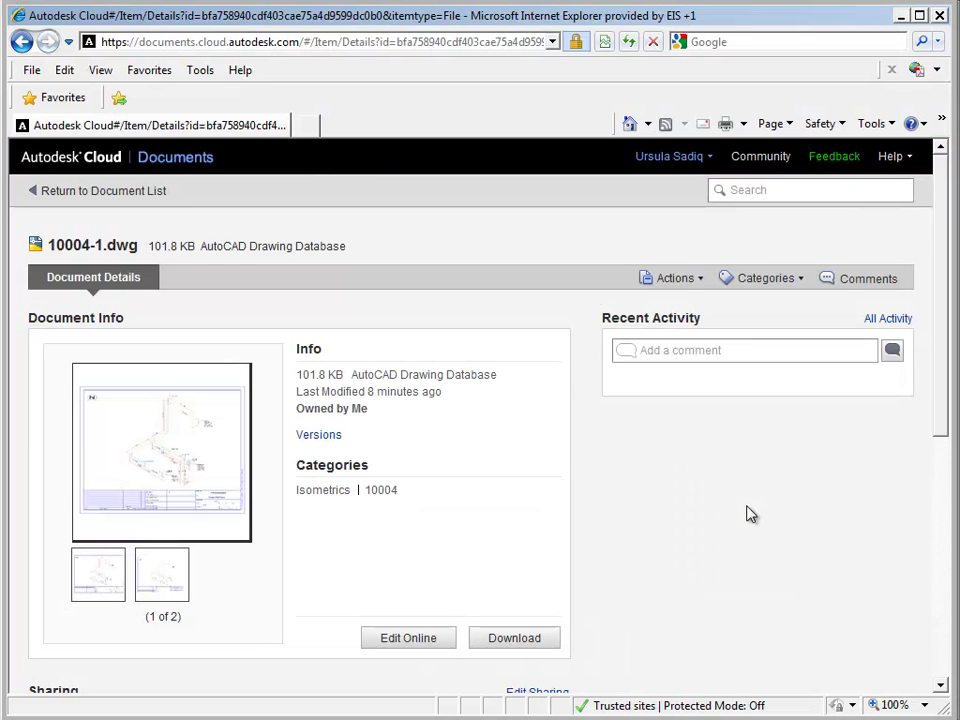
# Open the sharing settings for 10004-1.dwg and add the colleague's e-mail as a collaborator.
pyautogui.moveTo(948, 427); pyautogui.dragTo(952, 541)
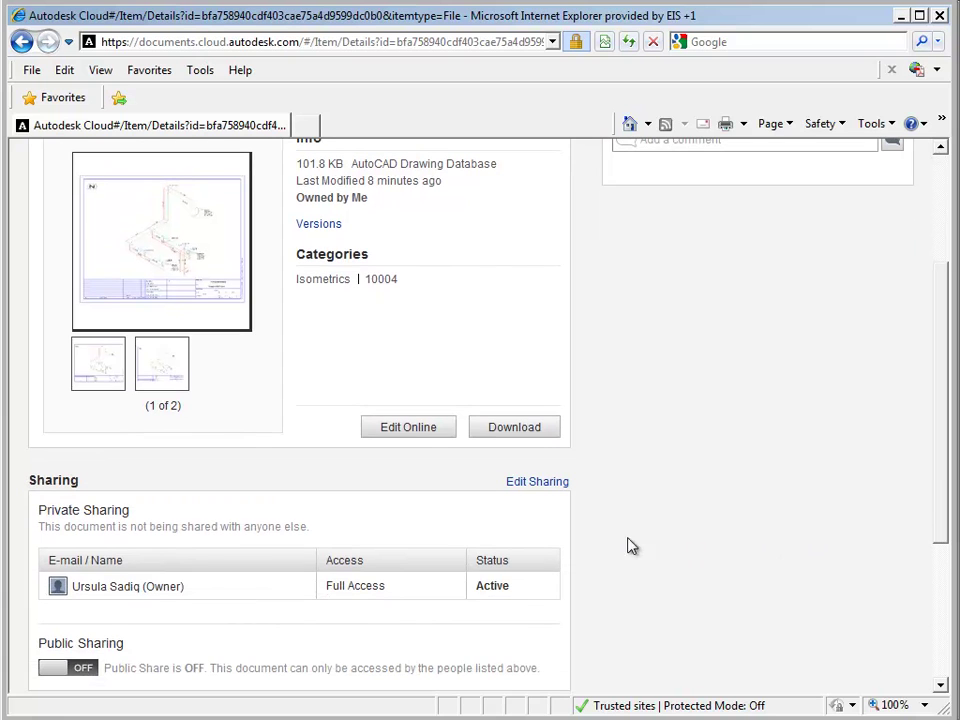
pyautogui.click(535, 483)
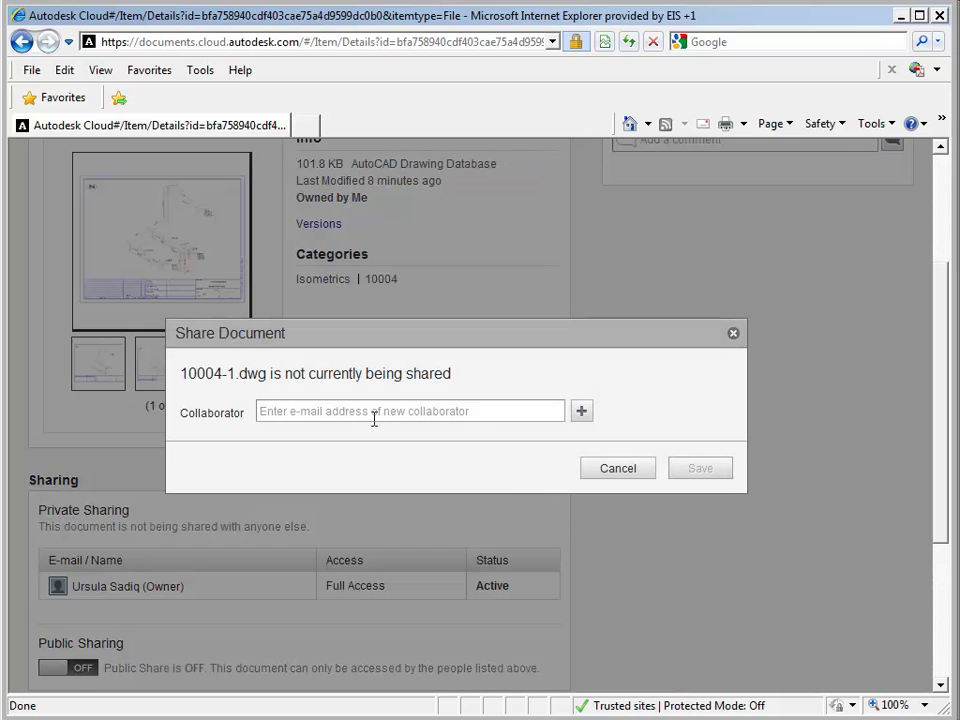
pyautogui.click(319, 411)
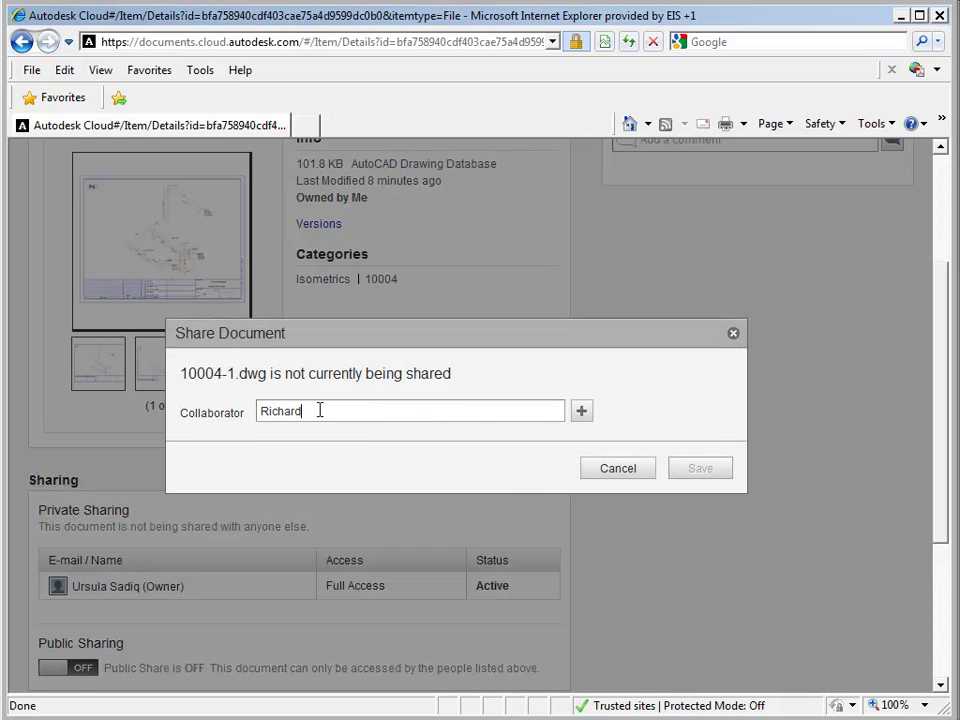
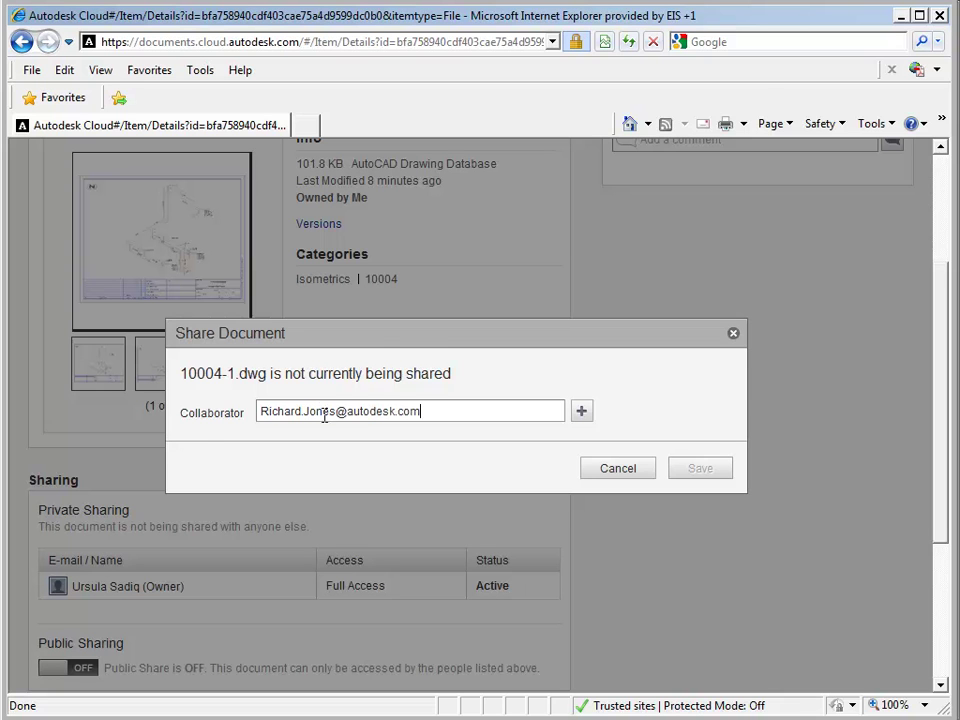
pyautogui.press('Return')
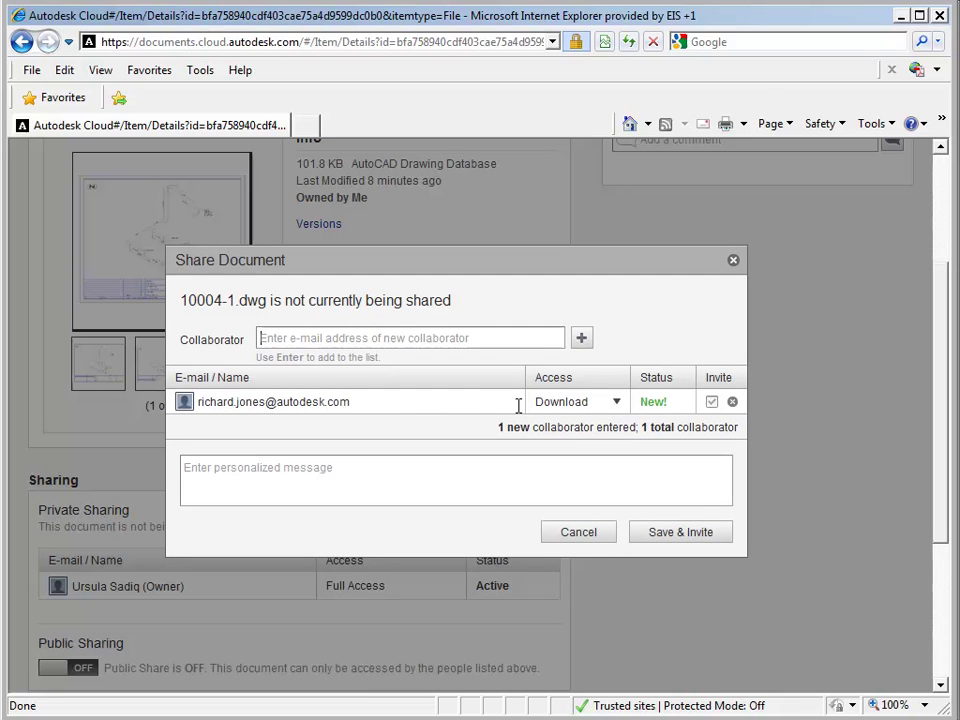
# Add a personal note suggesting a meeting about the drawing, then save and send the invitation.
pyautogui.click(298, 459)
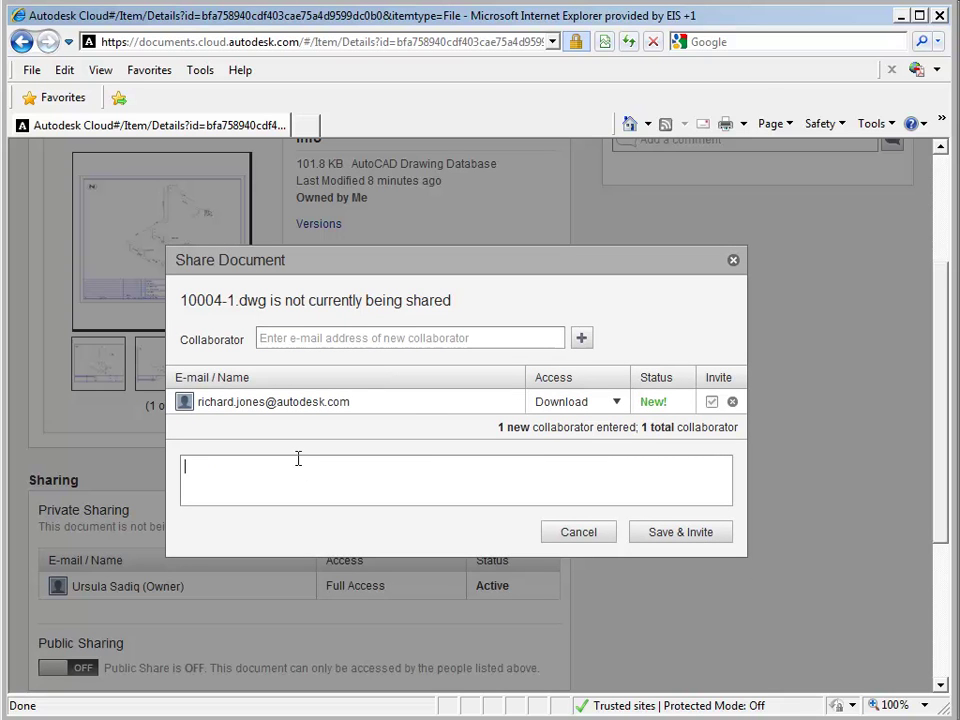
pyautogui.write('Hi Rich')
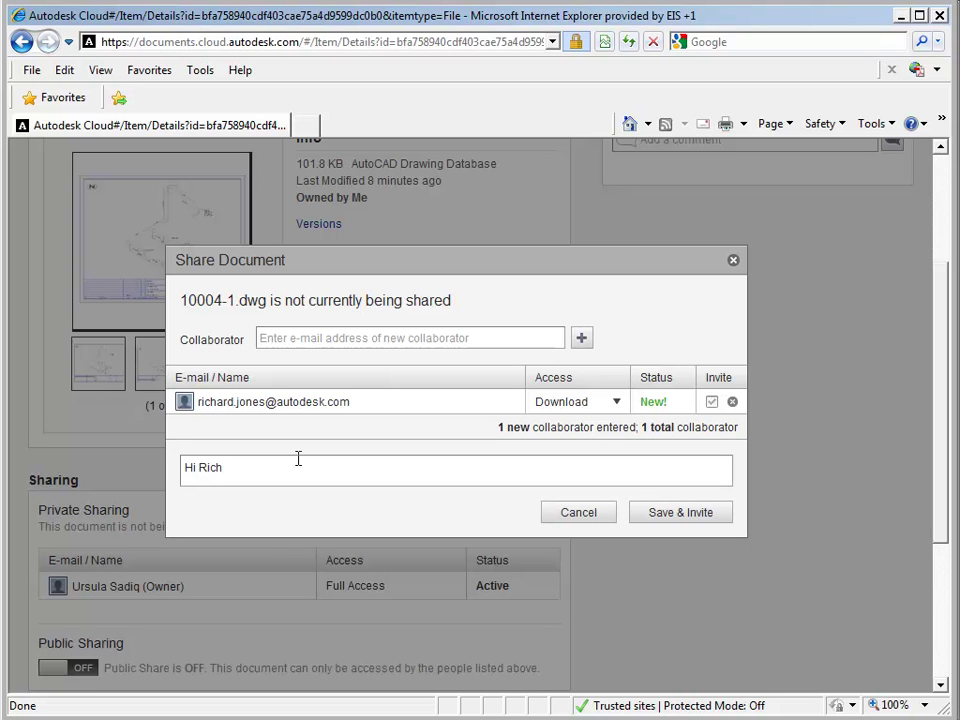
pyautogui.write("! Let's get togeth")
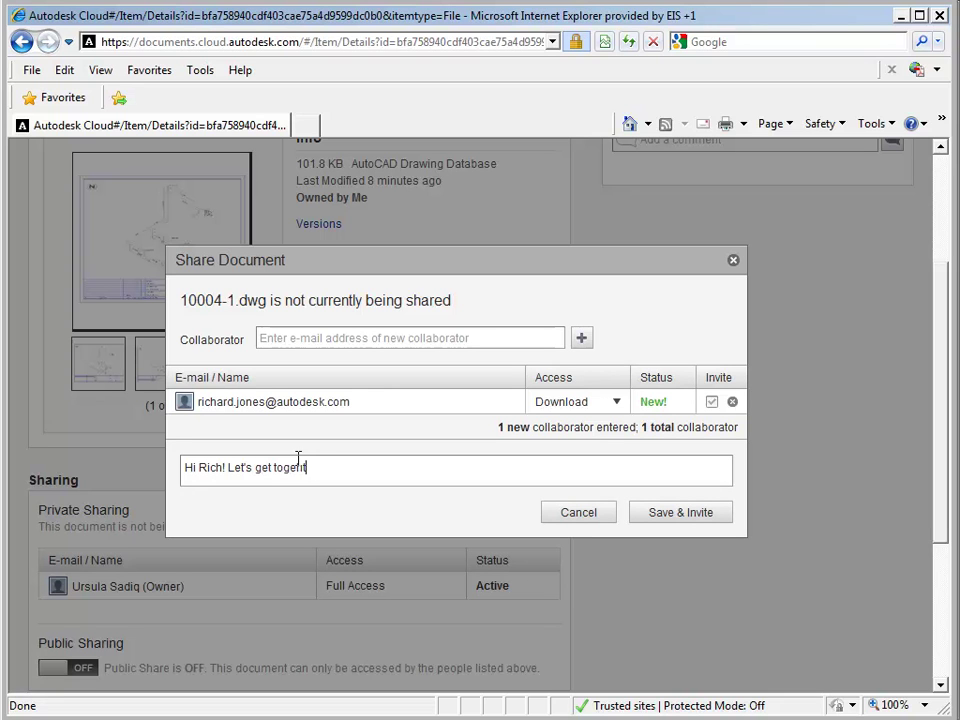
pyautogui.write('er and talk about this drawing.')
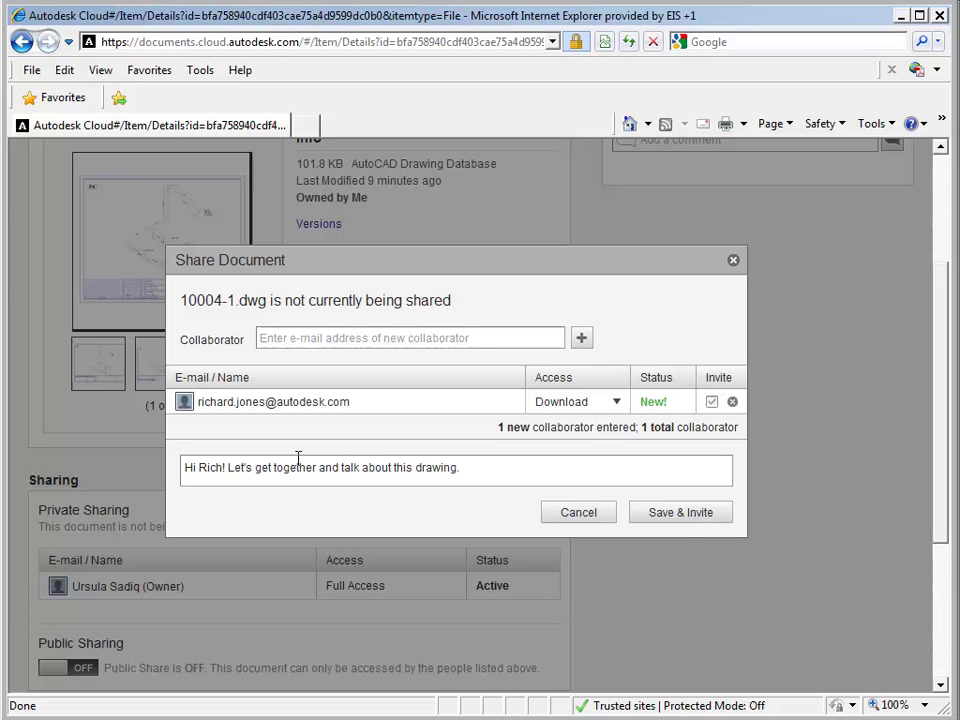
pyautogui.click(681, 519)
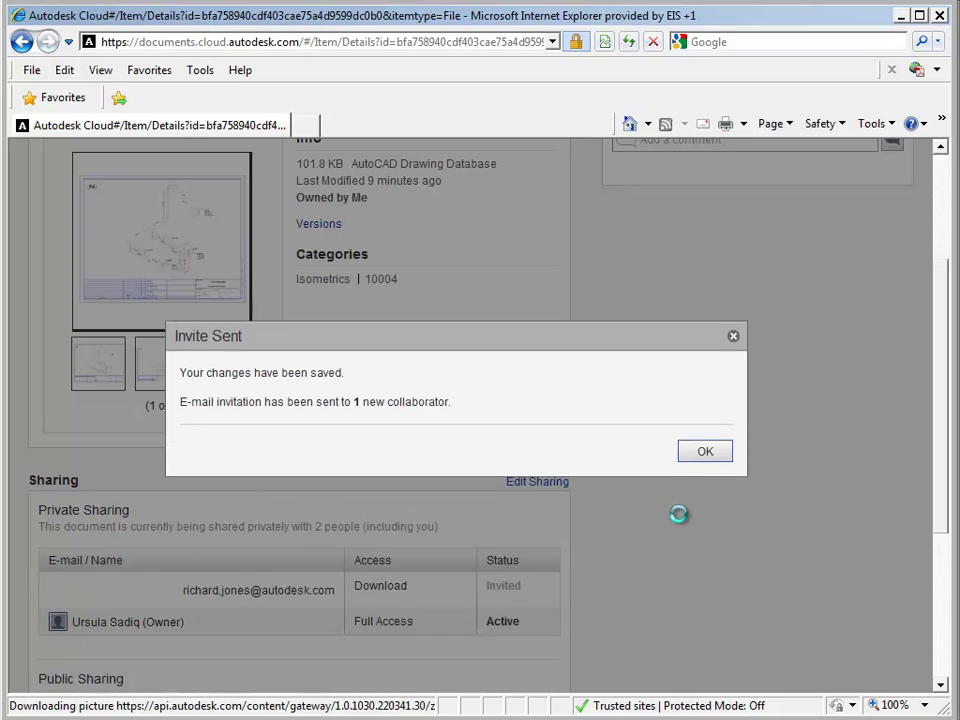
# Dismiss the invite confirmation and open 10004-1.dwg with Edit Online.
pyautogui.click(705, 456)
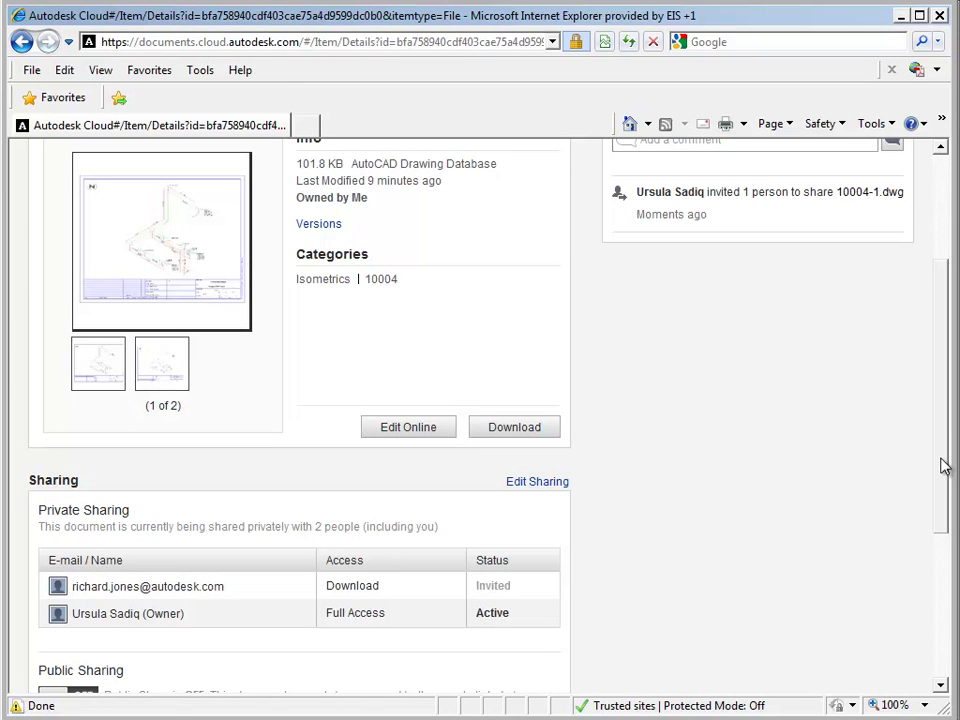
pyautogui.scroll(3, 943, 461)
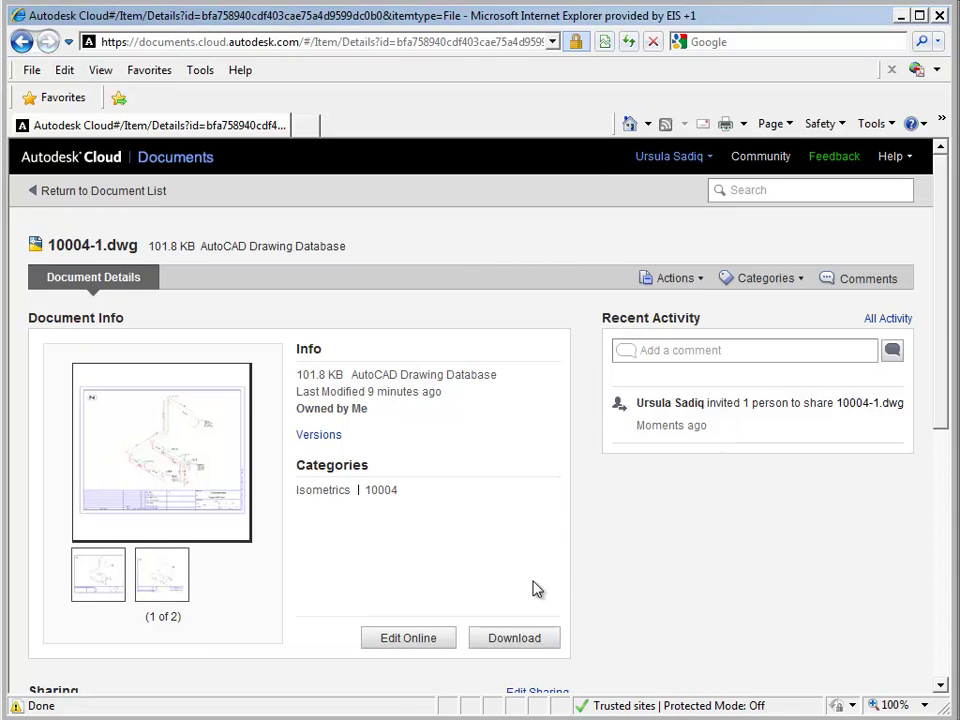
pyautogui.click(424, 643)
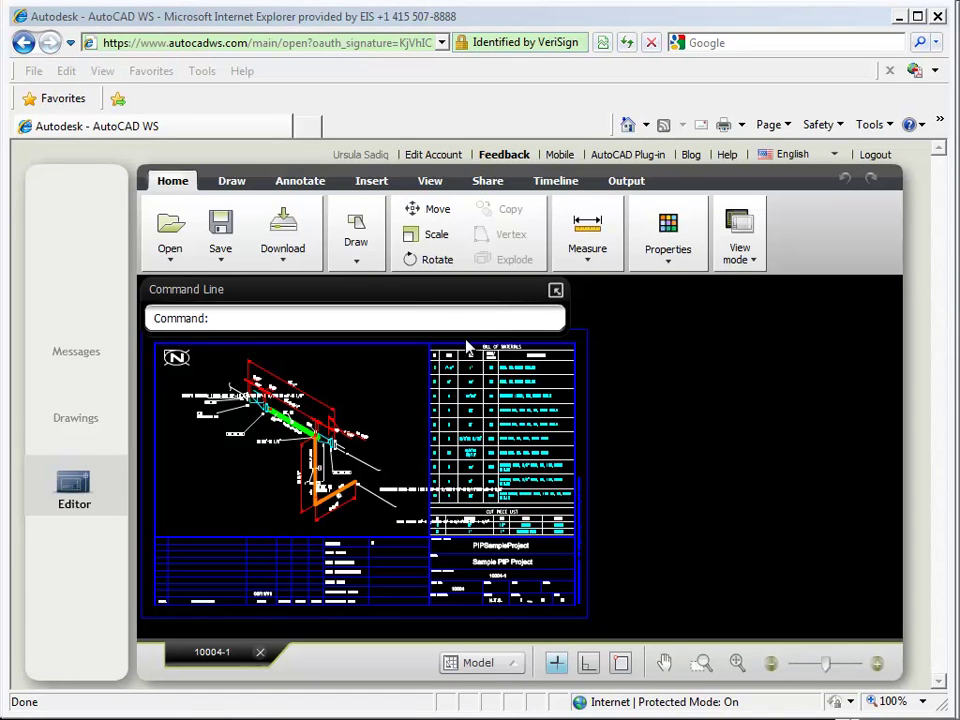
# Move the command line to the lower right, zoom into a piping detail, then zoom to extents.
pyautogui.moveTo(399, 294); pyautogui.dragTo(746, 598)
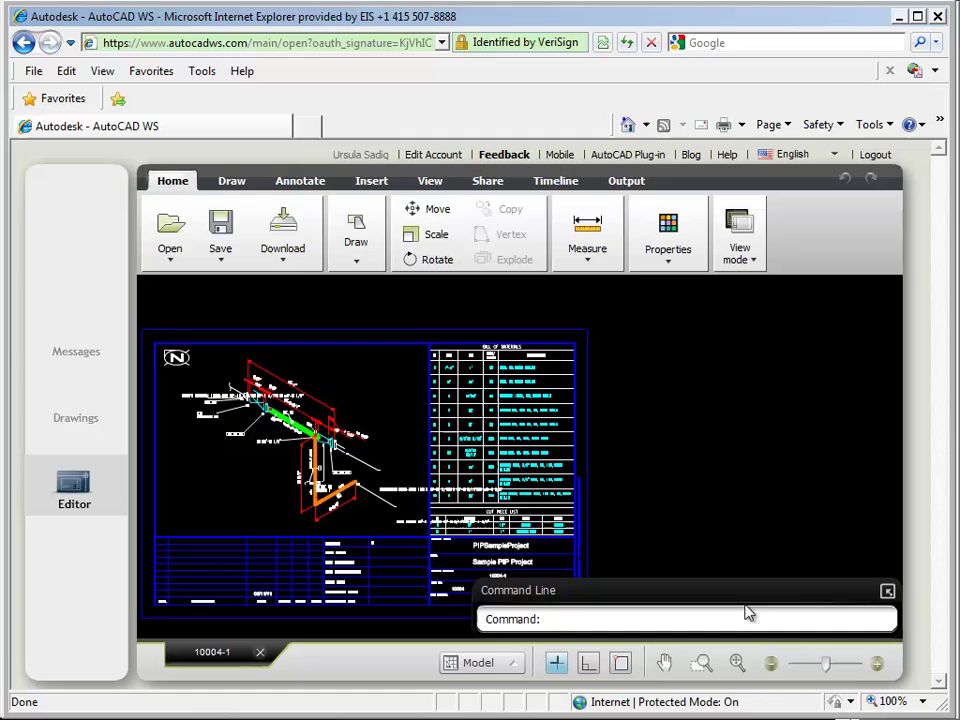
pyautogui.click(703, 668)
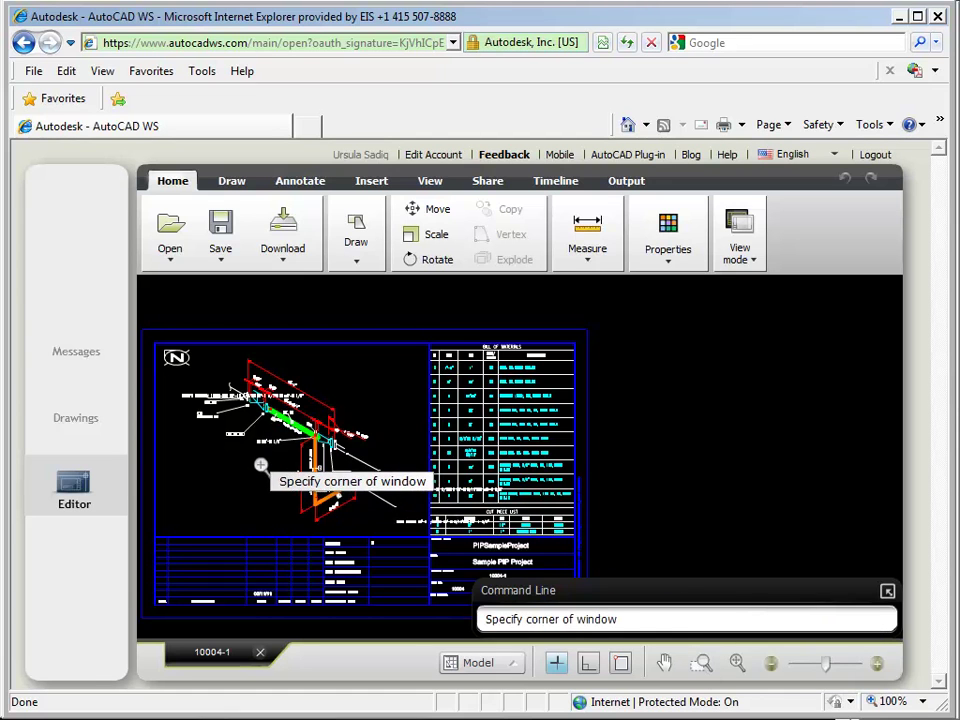
pyautogui.click(261, 467)
pyautogui.click(377, 543)
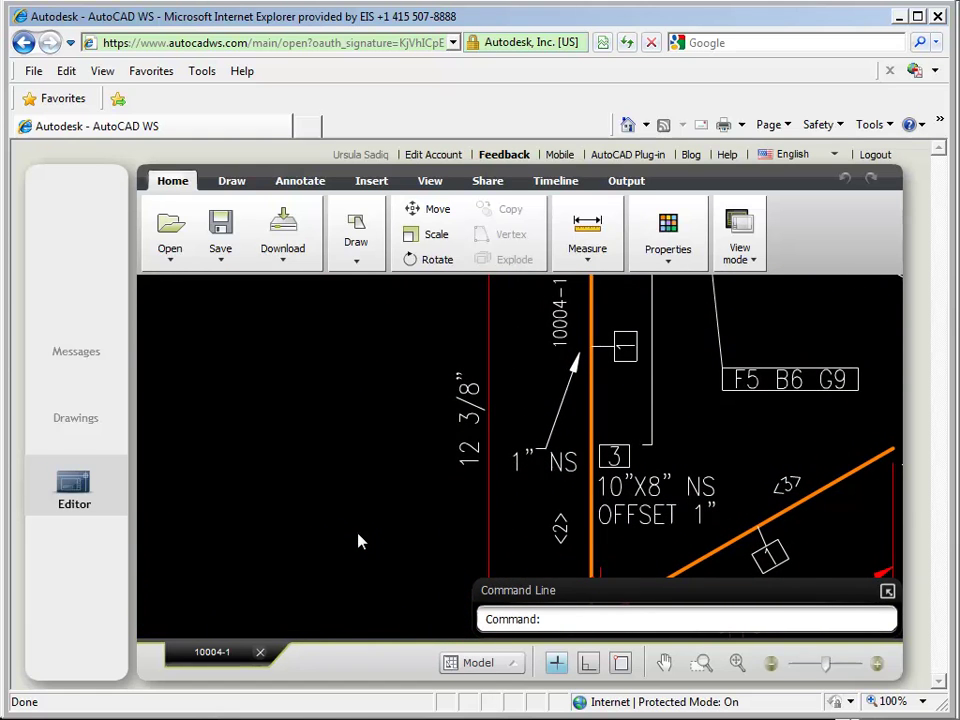
pyautogui.click(737, 665)
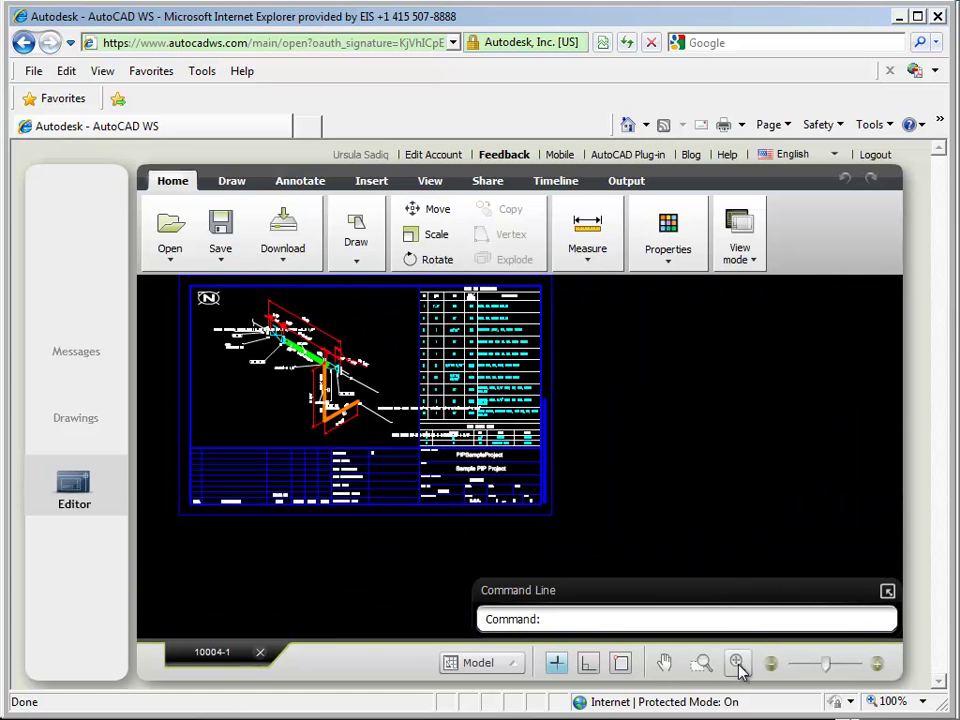
# Zoom in on the Bill of Materials with a window, then zoom out one step.
pyautogui.click(703, 663)
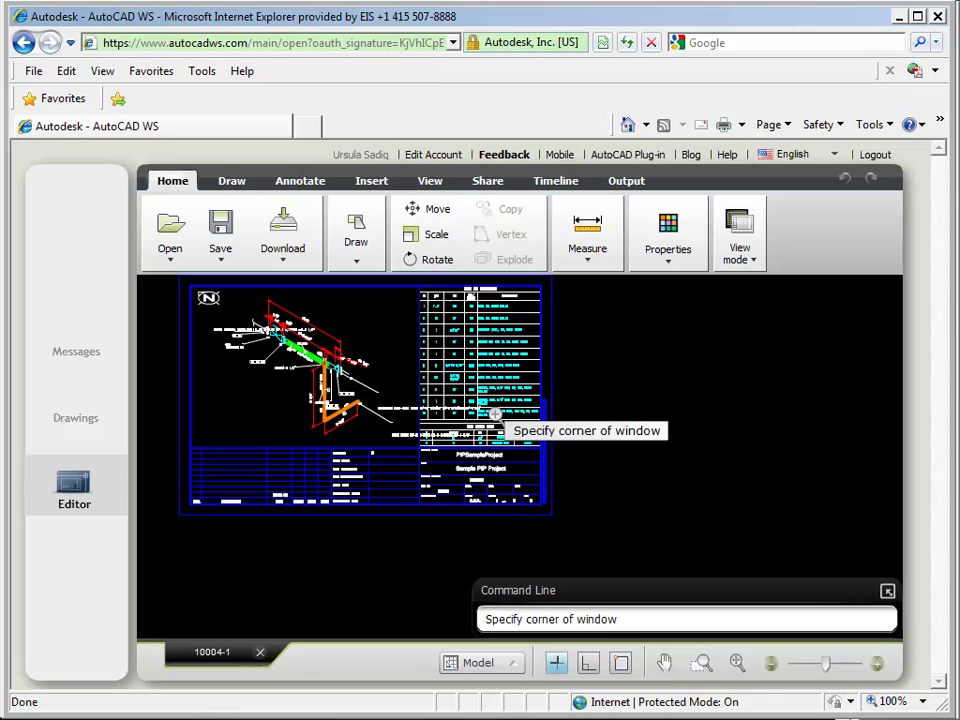
pyautogui.click(418, 287)
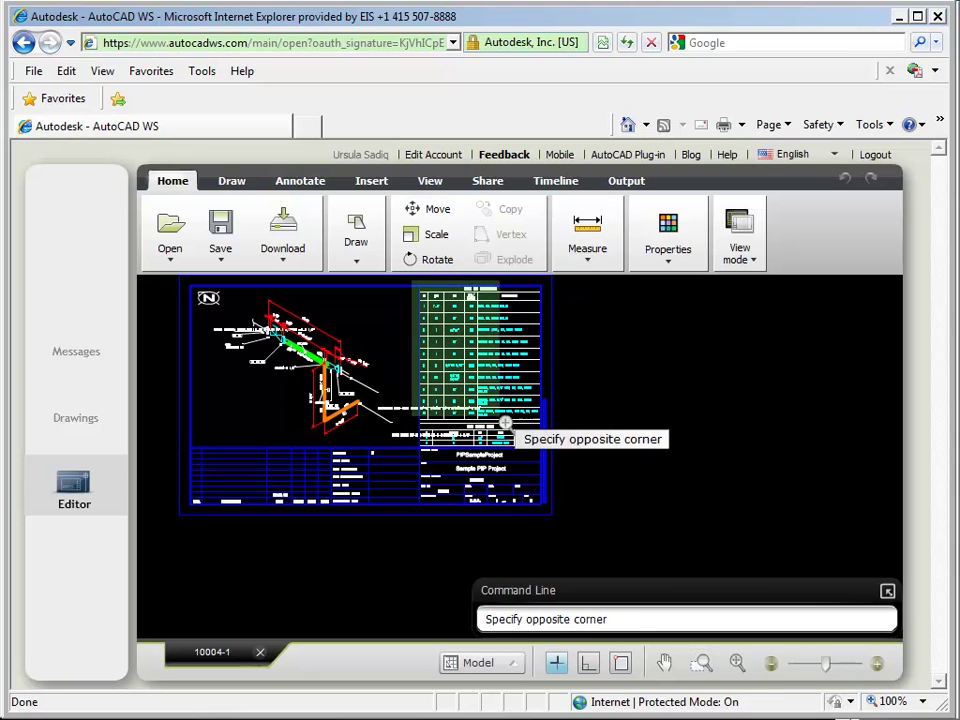
pyautogui.click(548, 457)
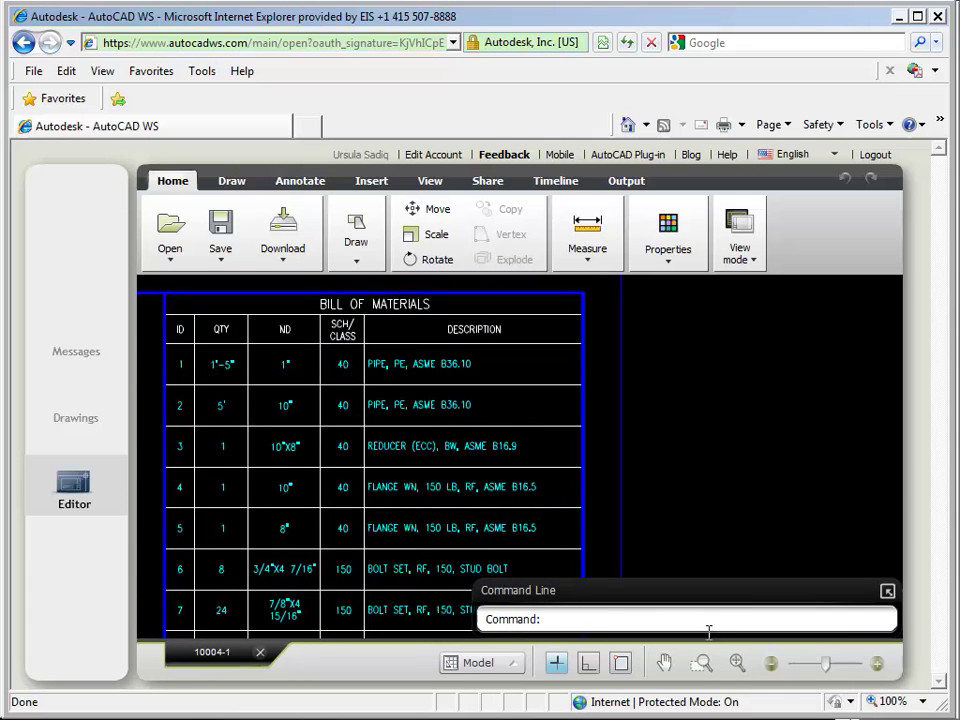
pyautogui.click(737, 663)
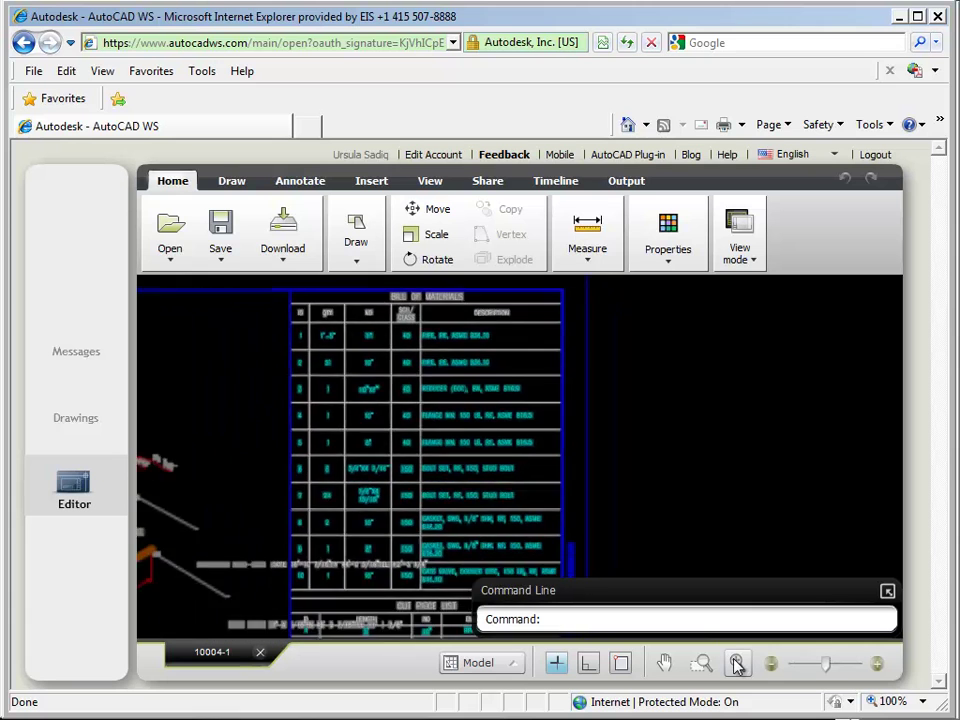